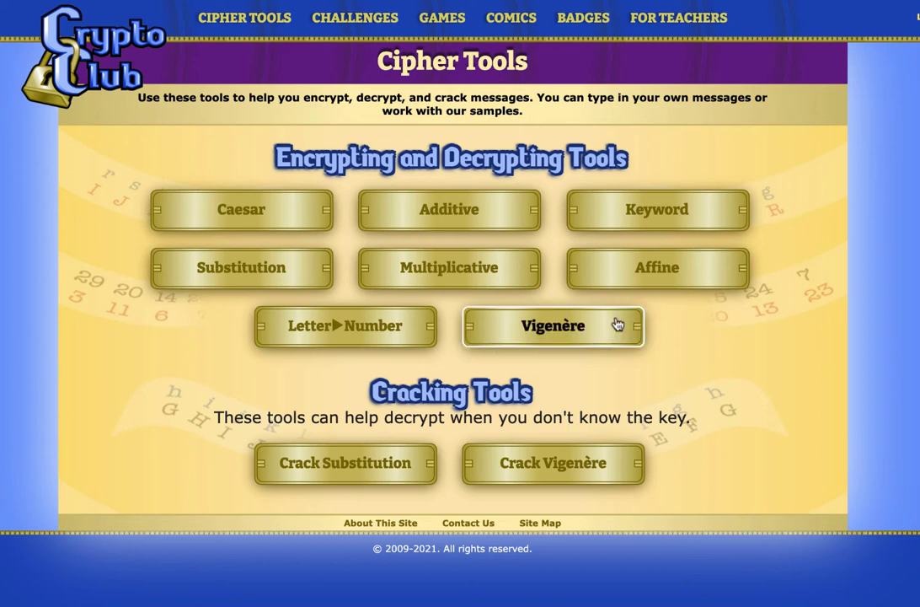
Open the Substitution cipher tool from the Encrypting and Decrypting Tools list.
left_click(249, 278)
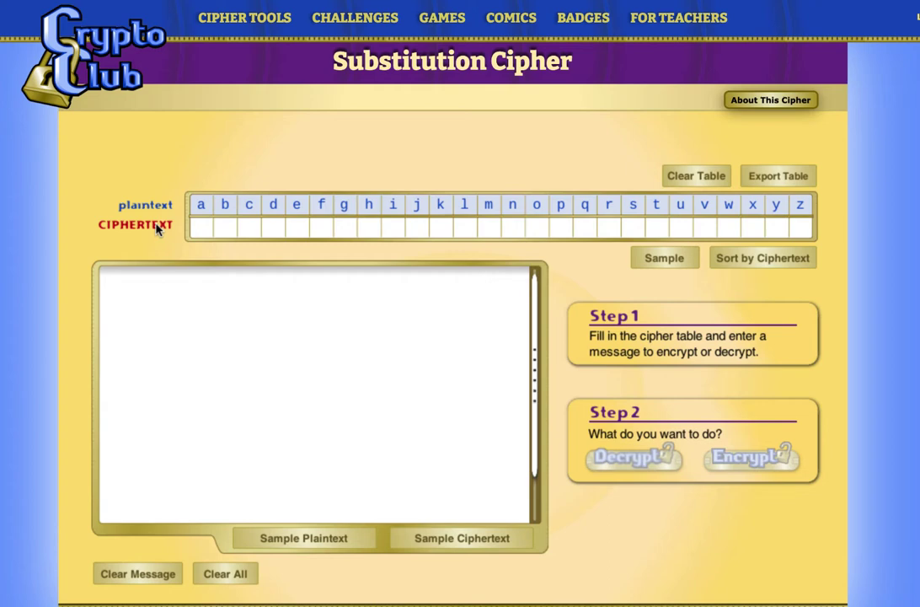
Load a sample cipher key and the sample teamwork plaintext, then start encrypting it.
left_click(667, 260)
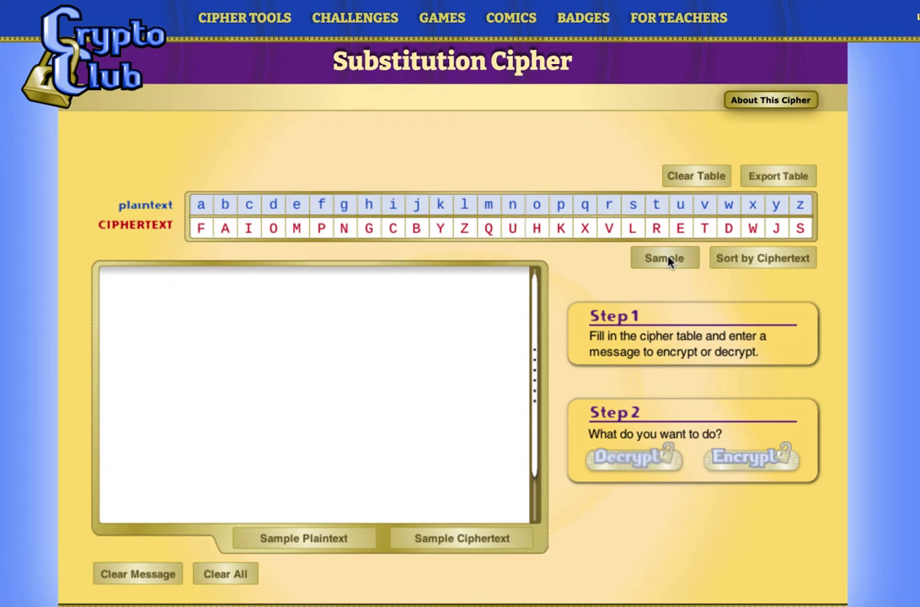
left_click(304, 543)
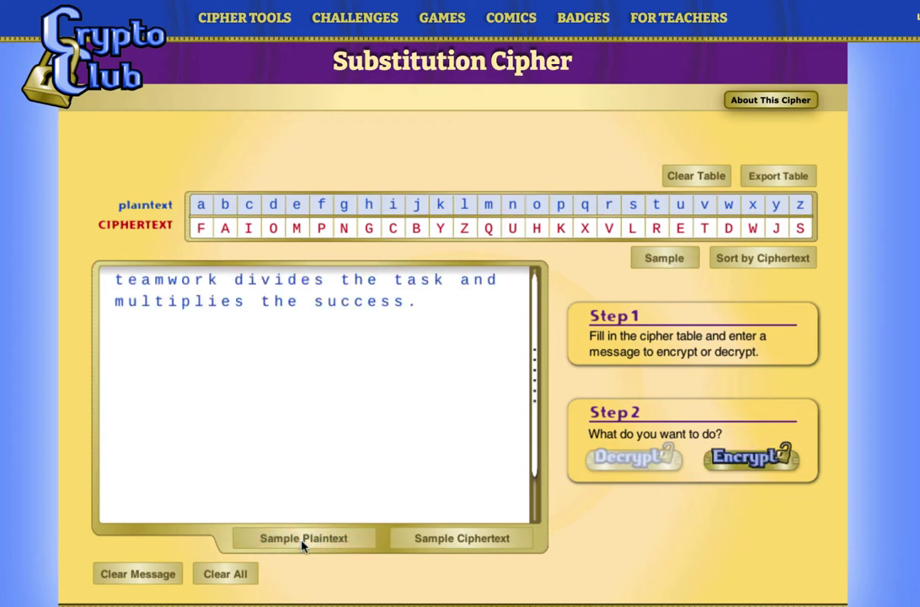
left_click(751, 456)
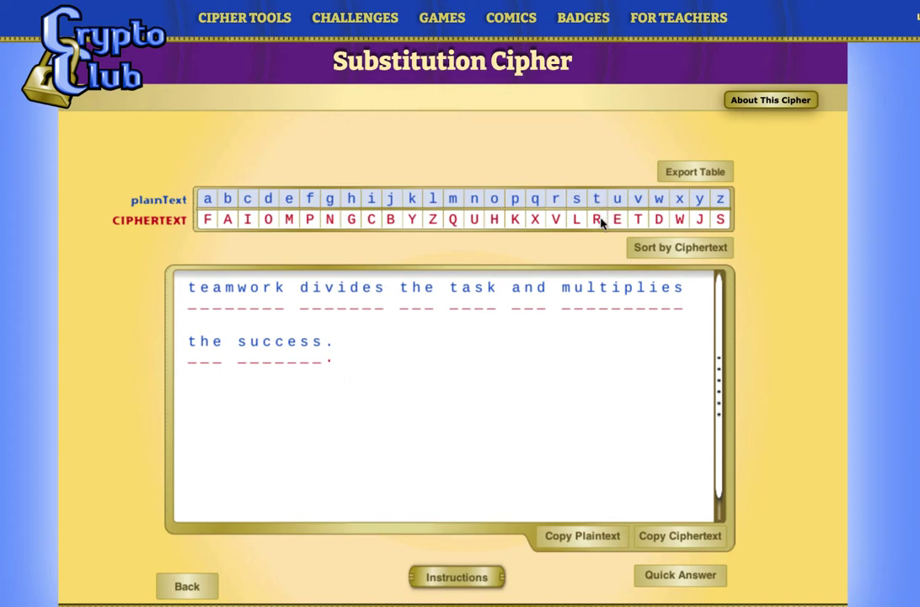
Enter cipher letters R, M, F, Q, reveal the full ciphertext ending 'RGM LEIIMLL.', then go back.
triple_click(191, 311)
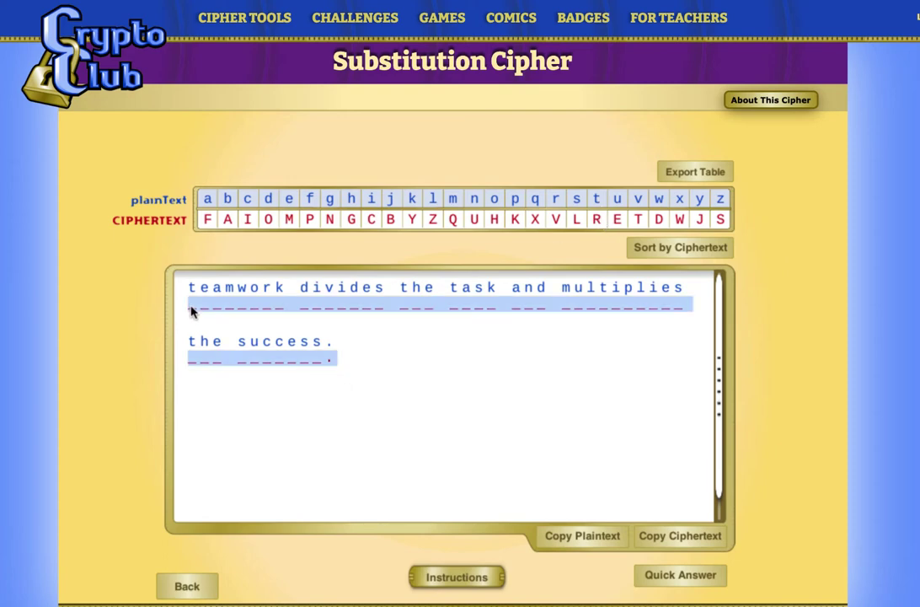
left_click(190, 308)
type("R")
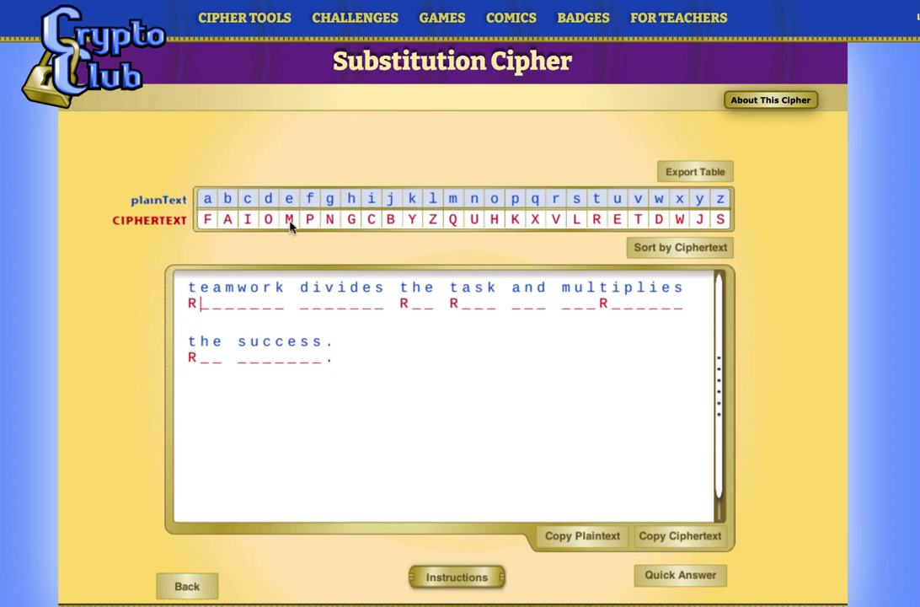
type("M")
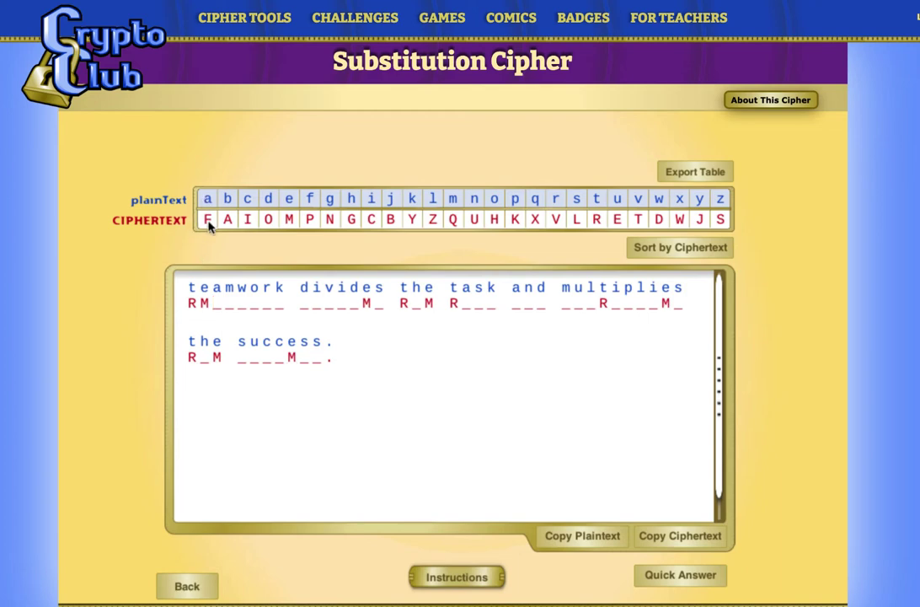
type("FQ")
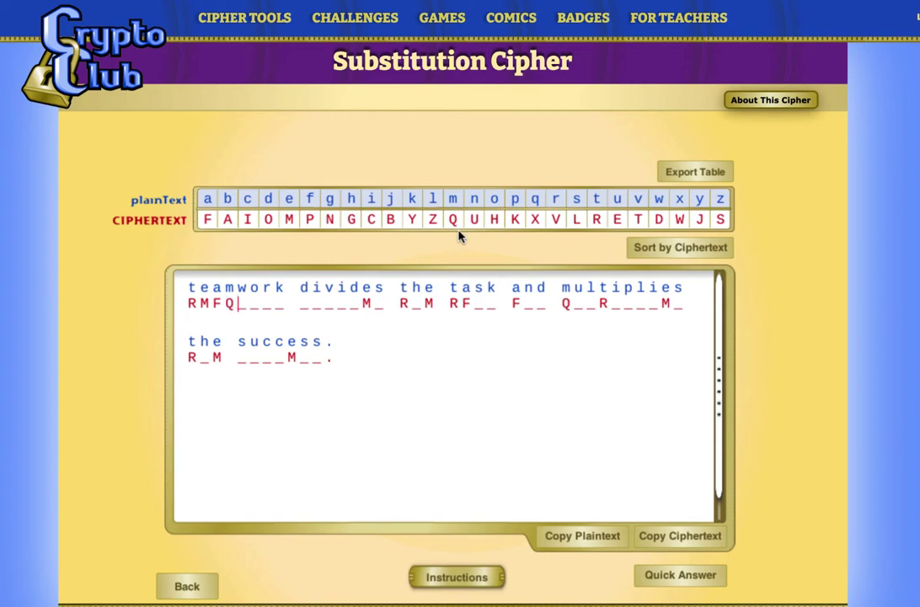
left_click(656, 576)
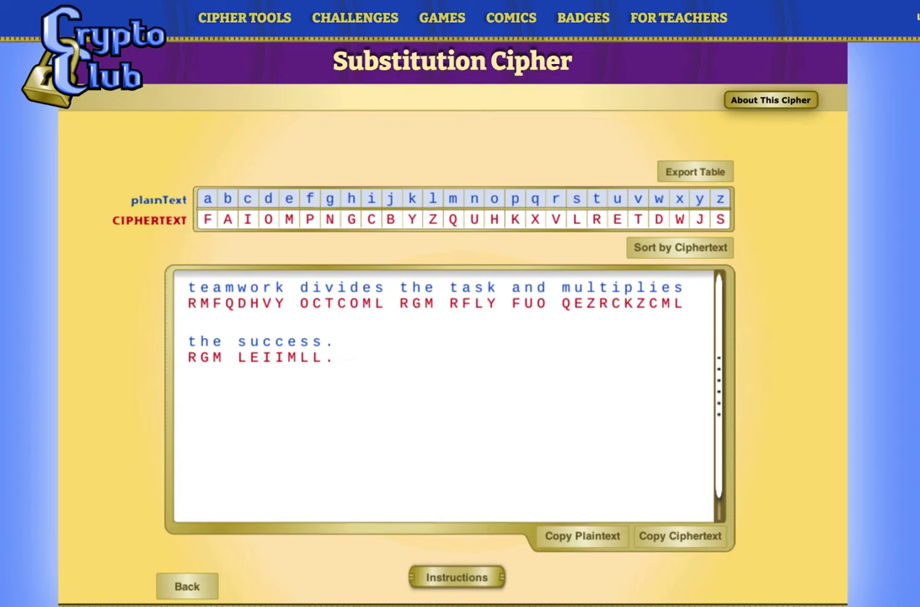
left_click(202, 593)
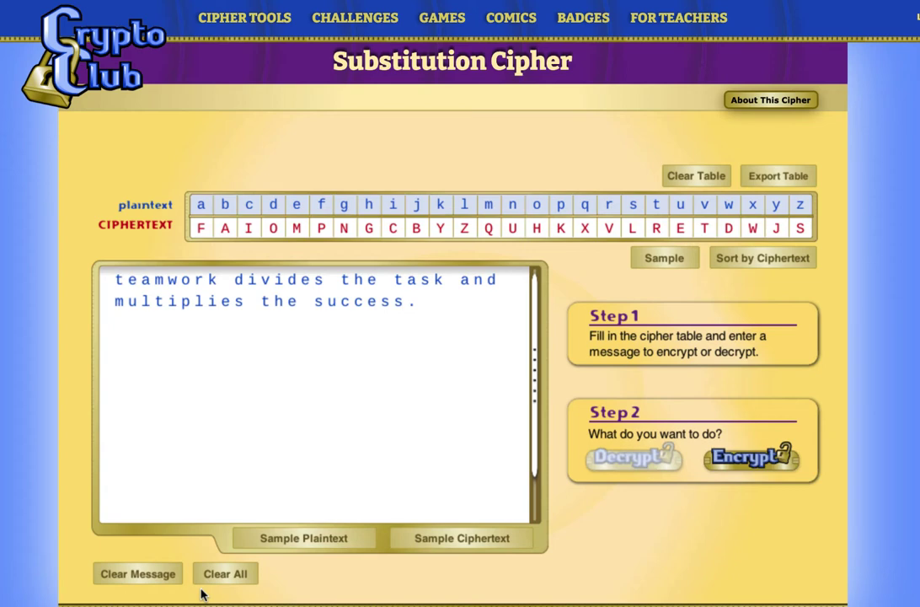
Start decrypting the sample ciphertext 'ZHRL HP KMHKZM' and sort the key table by ciphertext.
left_click(445, 539)
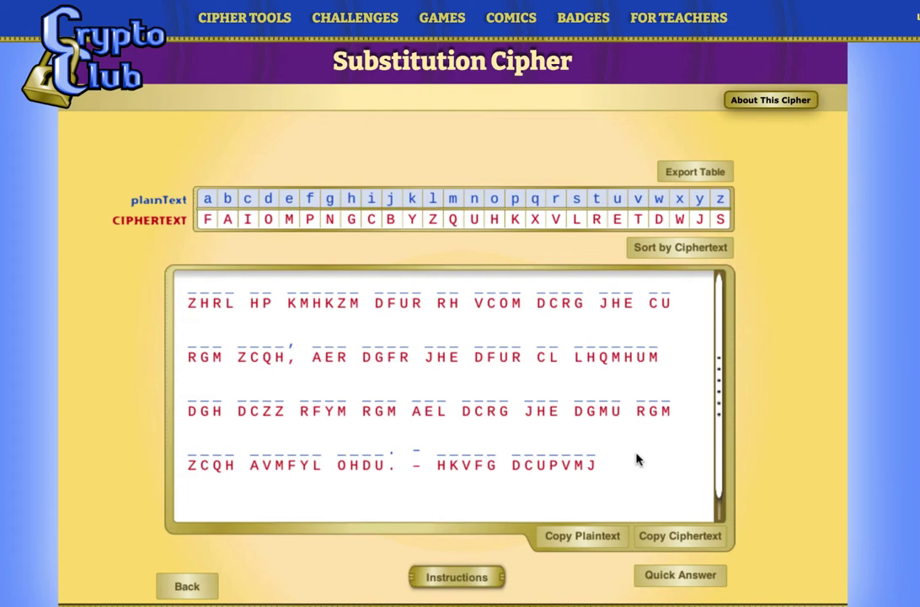
left_click(663, 253)
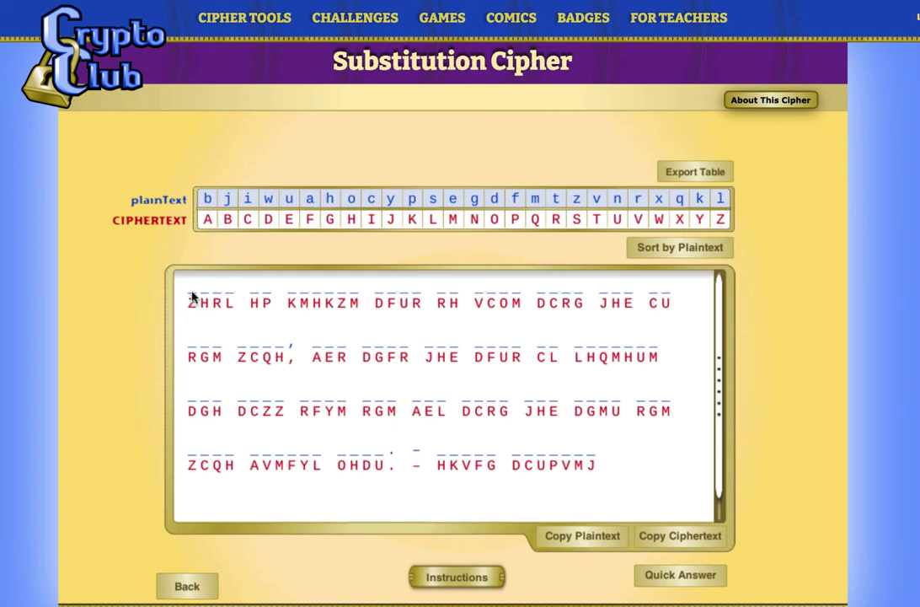
Type 'lots' into the plaintext blanks, then reveal the whole decoded quote with Quick Answer.
key("ctrl+a")
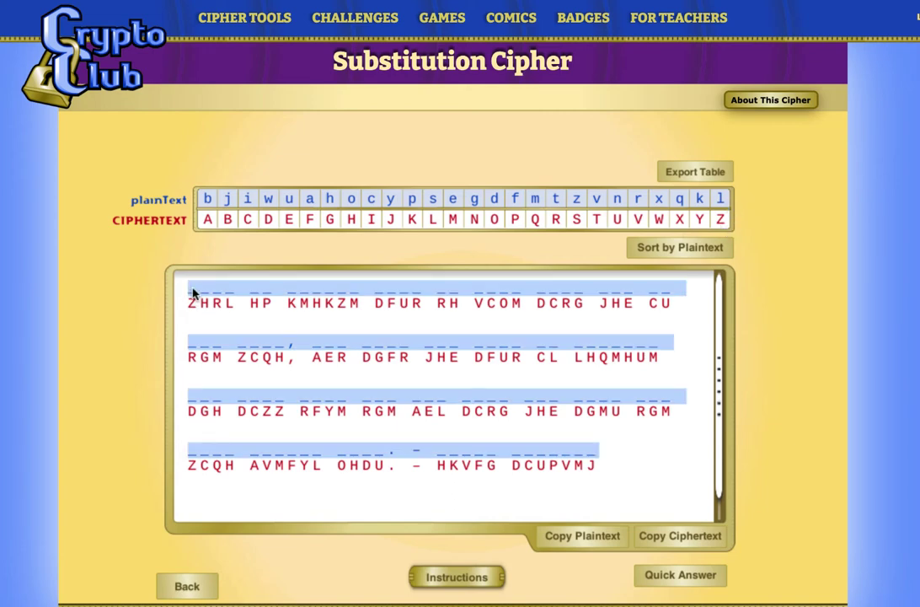
type("l")
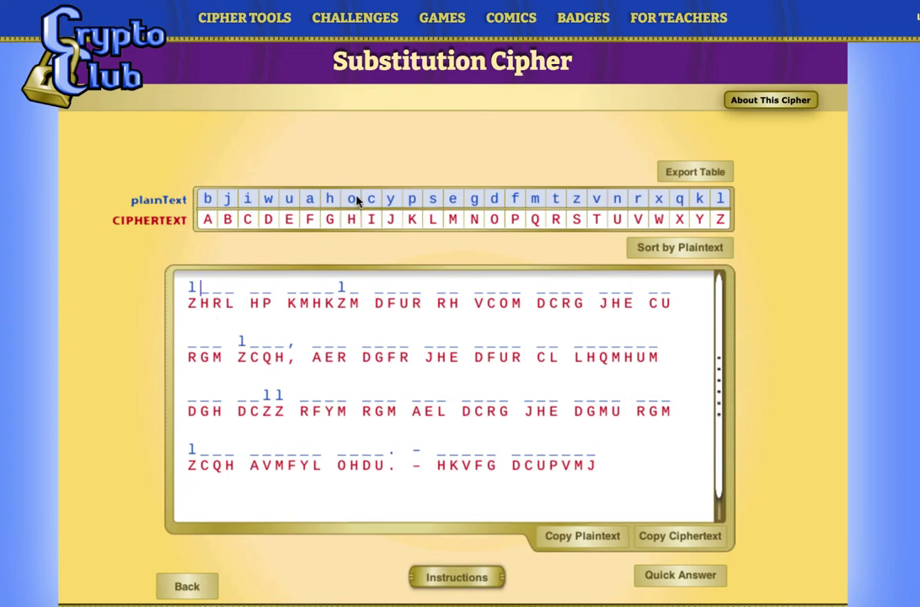
type("o")
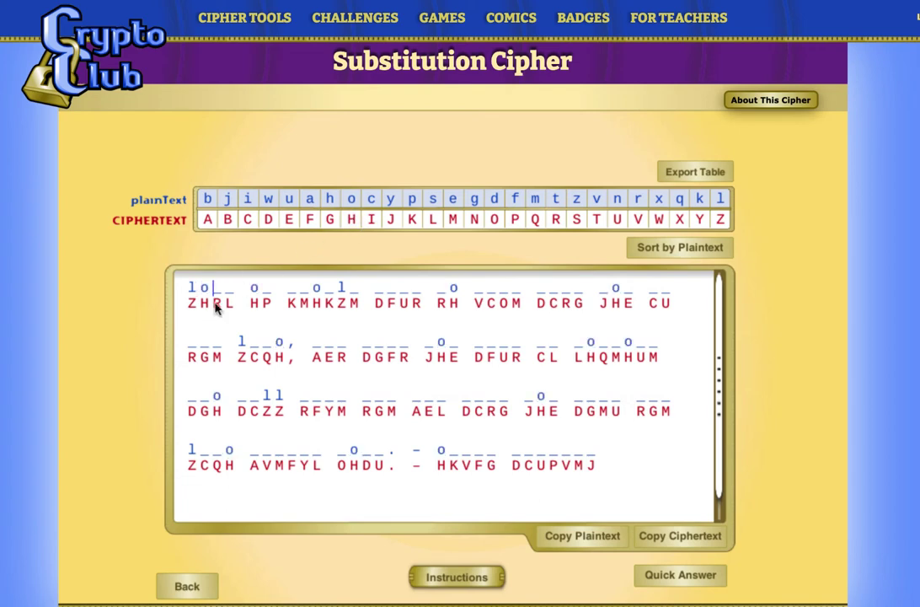
type("t")
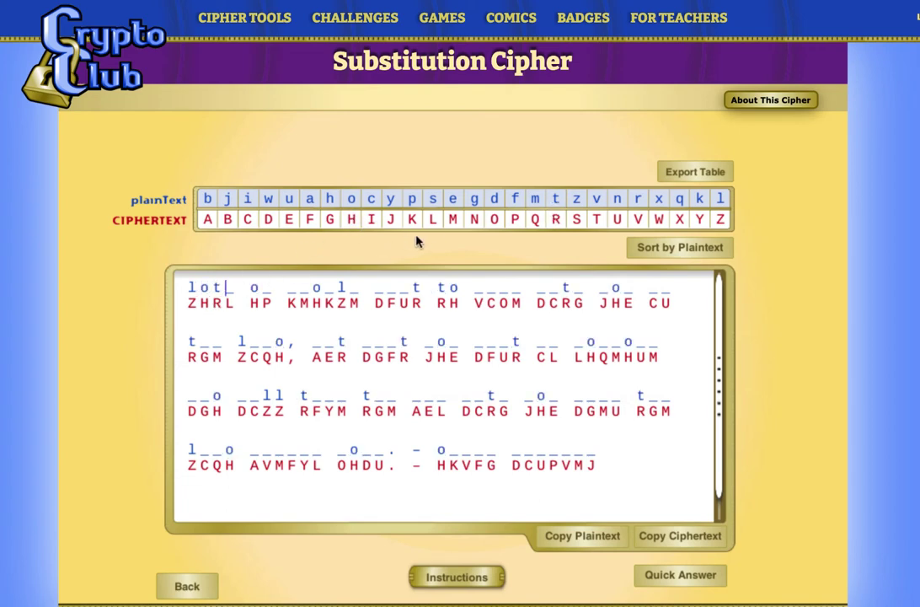
type("s")
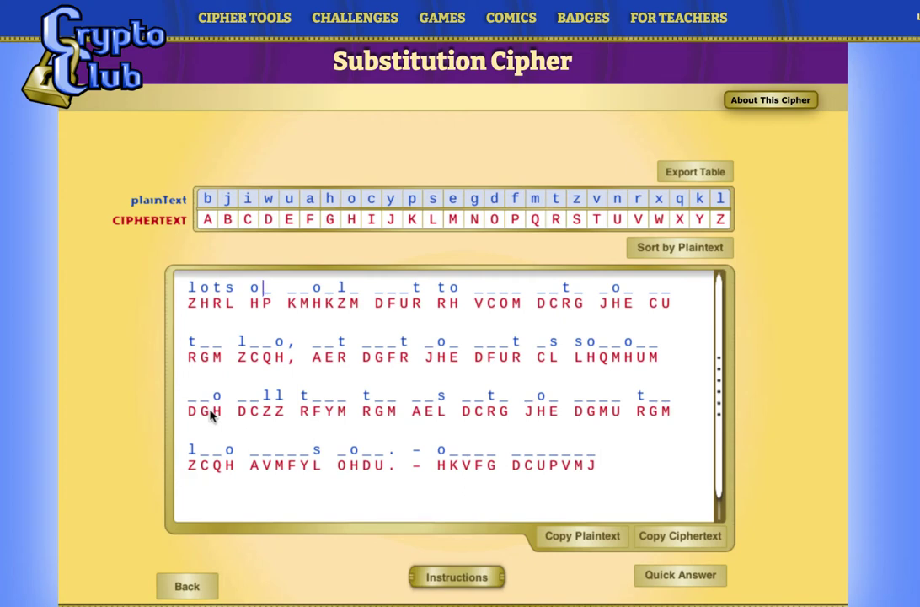
left_click(689, 582)
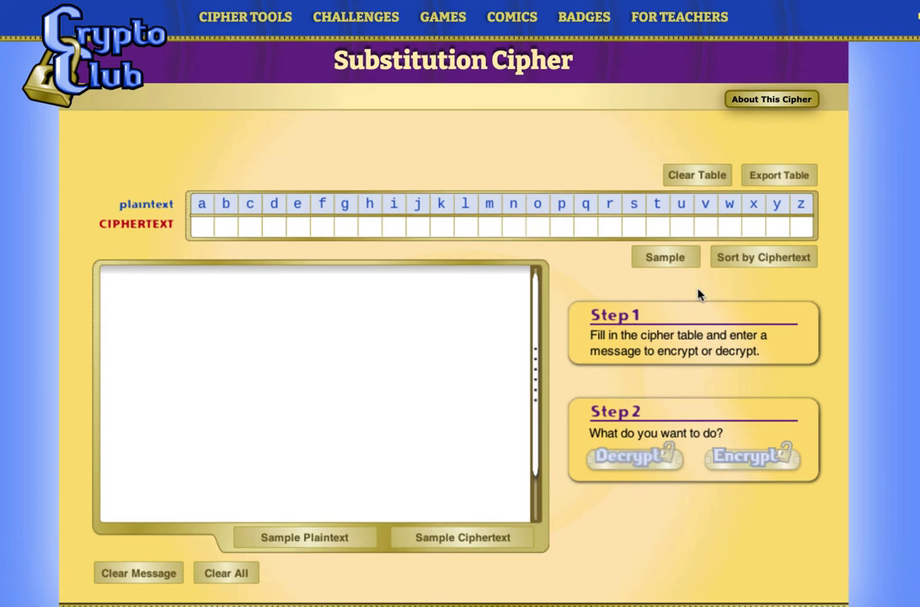
Regenerate the sample key three times until it begins K, U, B, A, L, E.
left_click(681, 263)
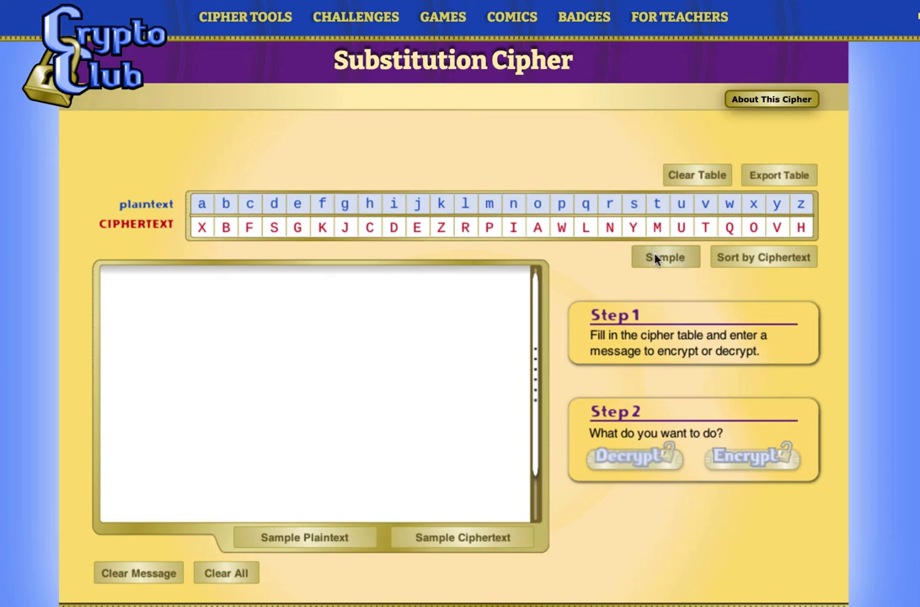
left_click(657, 259)
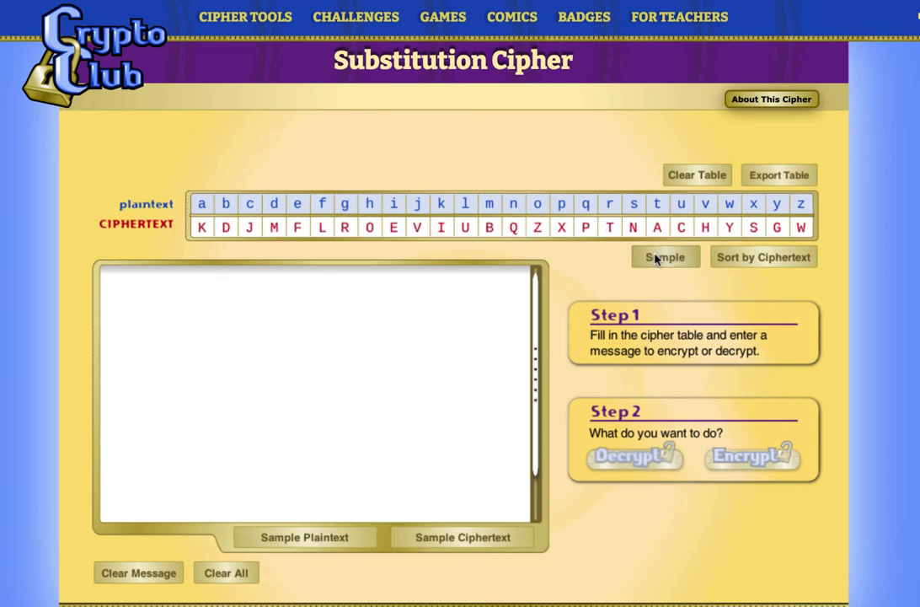
left_click(656, 258)
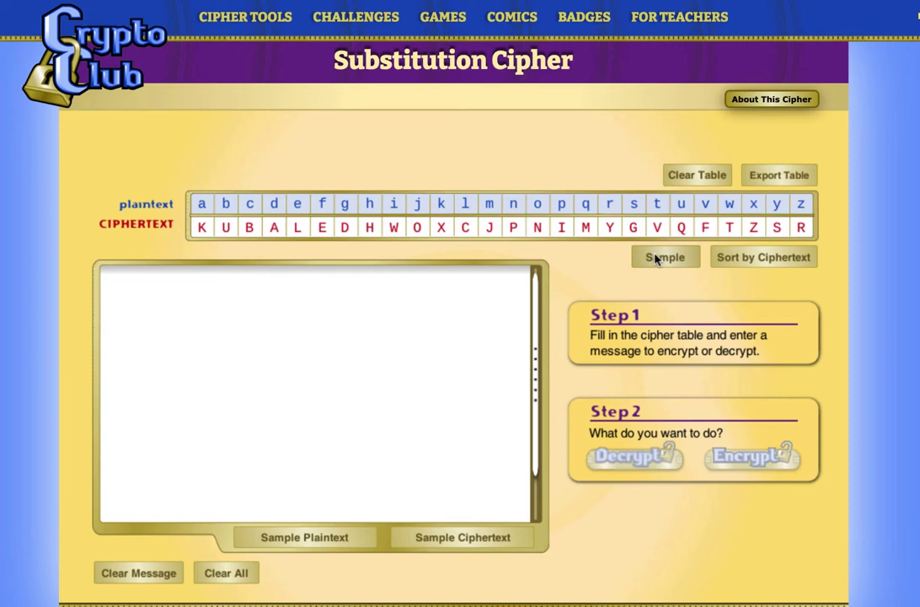
Read the About This Cipher explanation of substitution ciphers and close it.
left_click(771, 98)
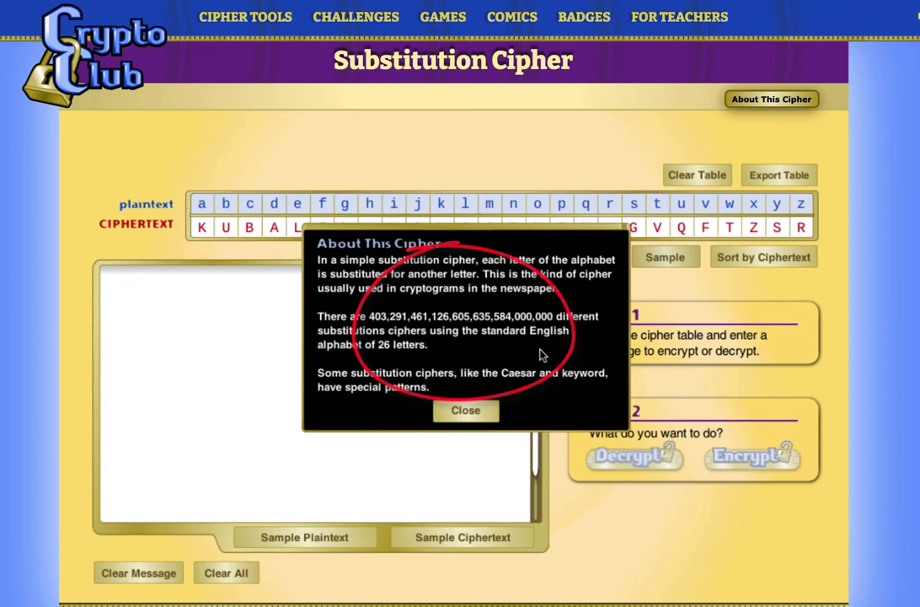
left_click(483, 411)
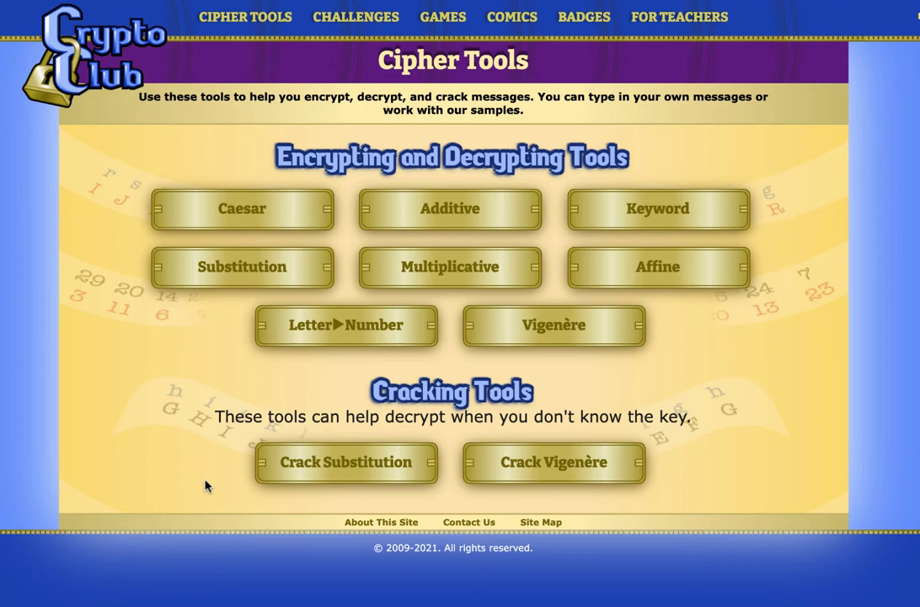
left_click(303, 477)
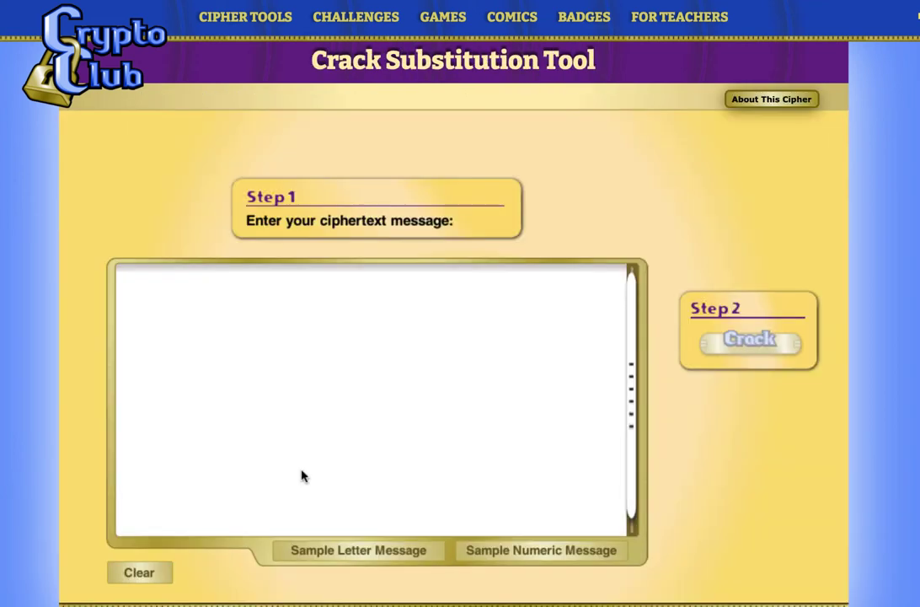
left_click(366, 548)
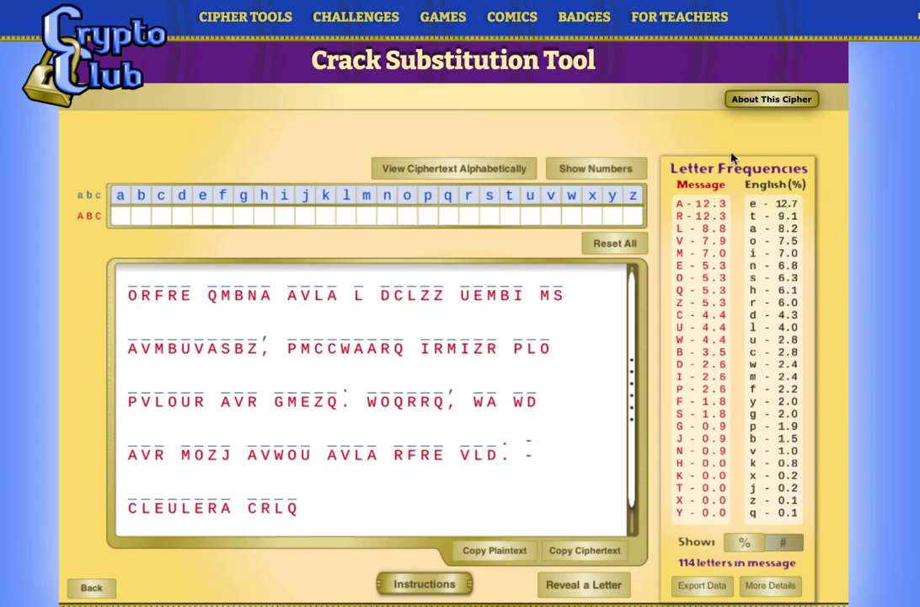
key("alt+Left")
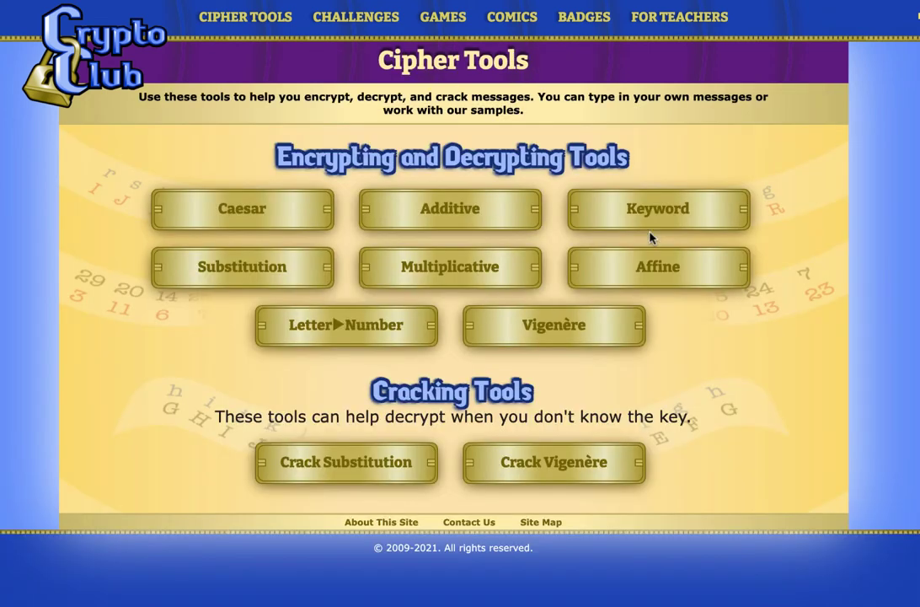
Set up the miracles quote in the Keyword tool with keyword PHYSICS, keyletter h, for encryption.
left_click(656, 222)
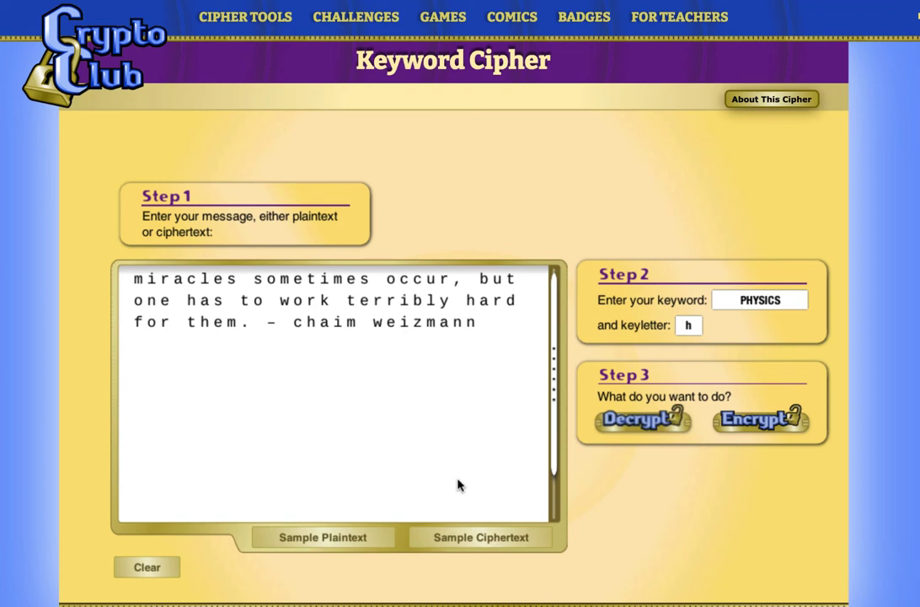
left_click(763, 422)
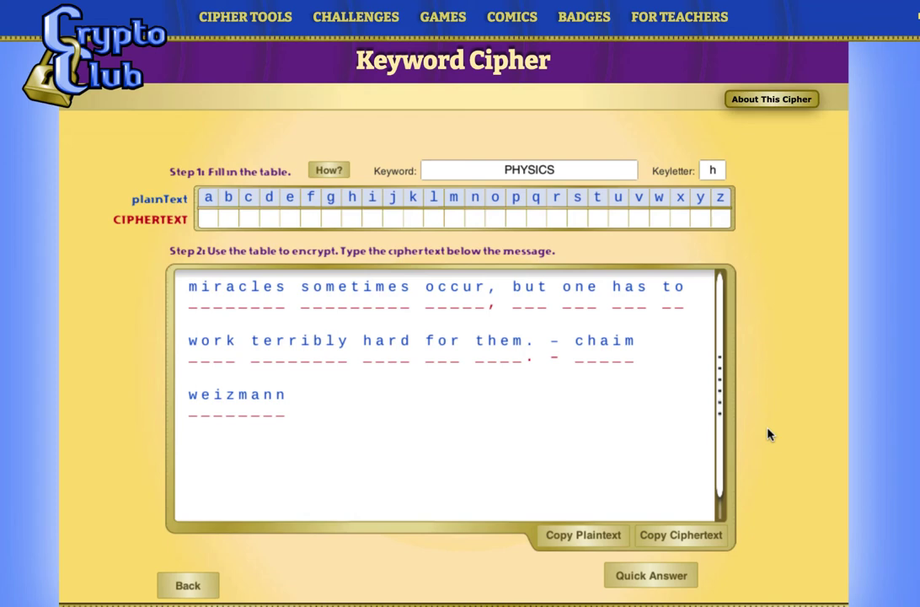
Fill the key row with PHYSIC starting under h, followed by ABDEFGJKLMNOQRTUVWXZ.
left_click(354, 217)
type("PHYSIC")
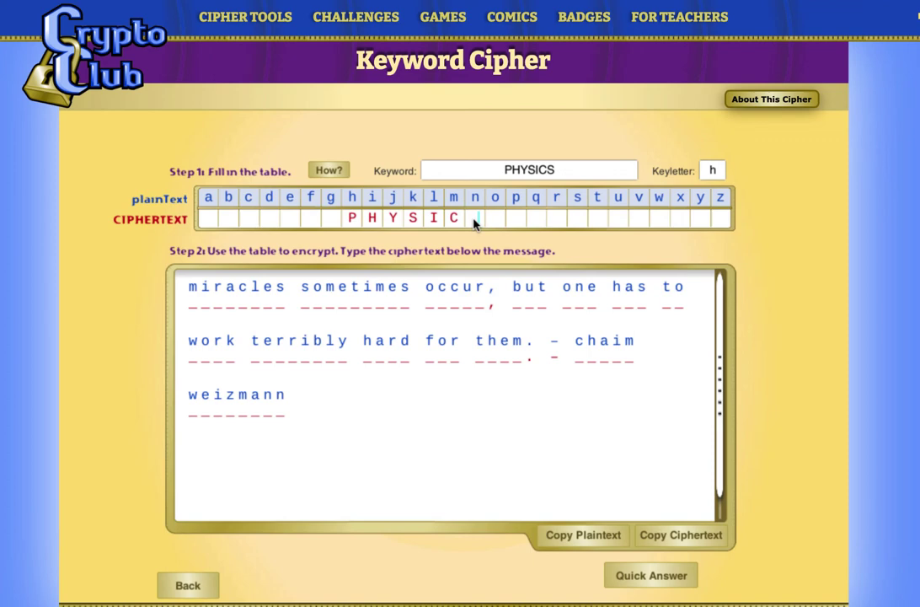
type("A")
type("B")
type("D")
type("E")
type("F")
type("G")
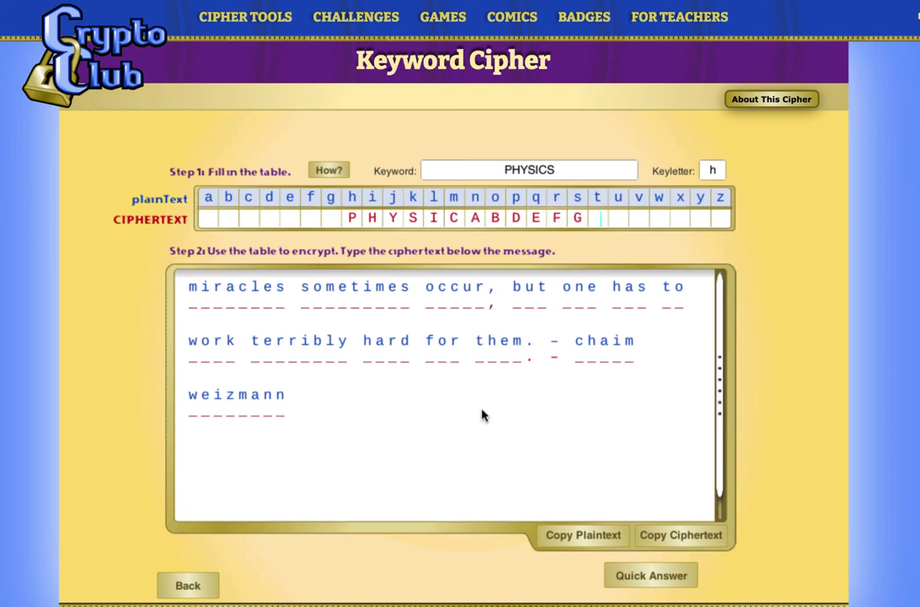
type("JKLMNO")
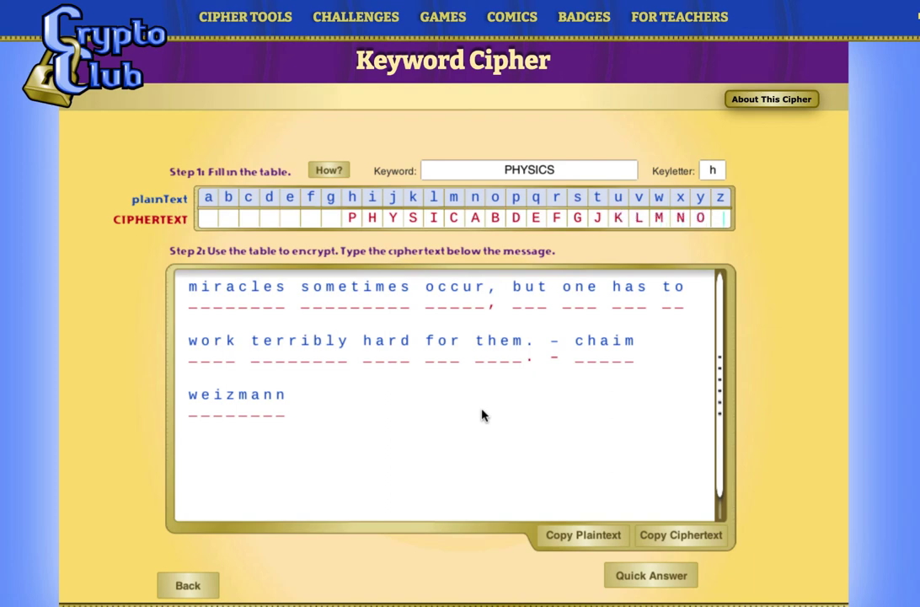
type("Q")
type("R")
type("T")
type("U")
type("VW")
type("X")
type("Z")
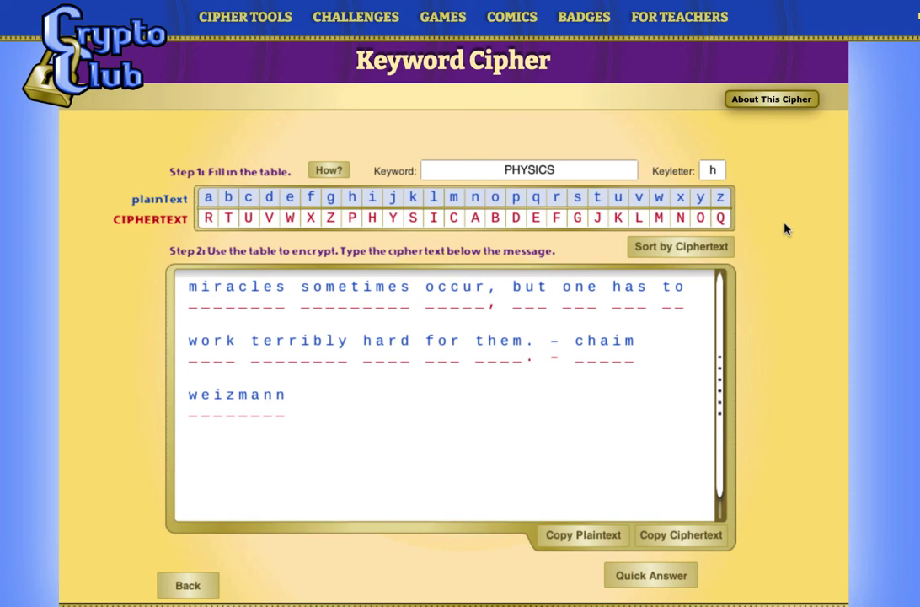
Reveal the full ciphertext, beginning 'CHFRUIWG GBCWJHCWG' and ending 'MWHQCRAA'.
left_click(637, 582)
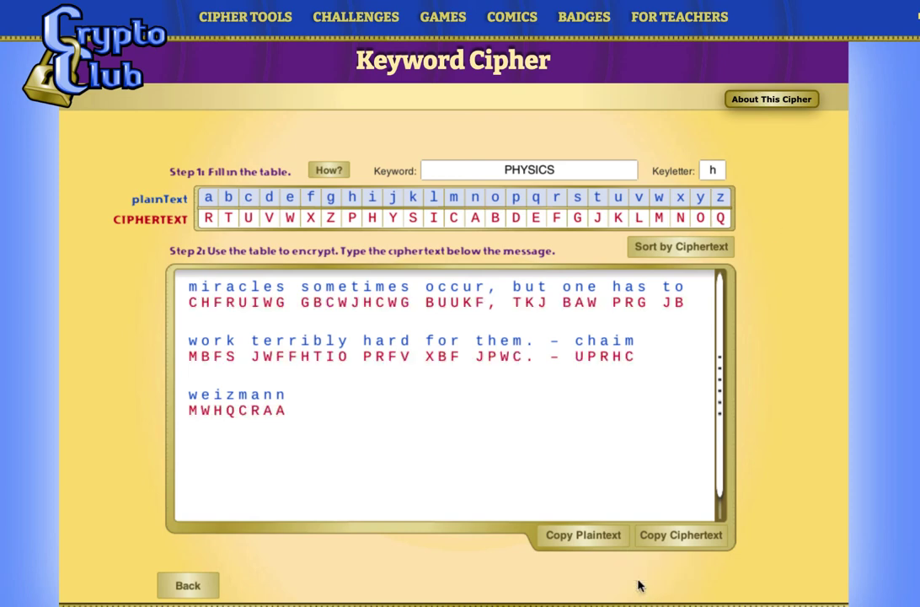